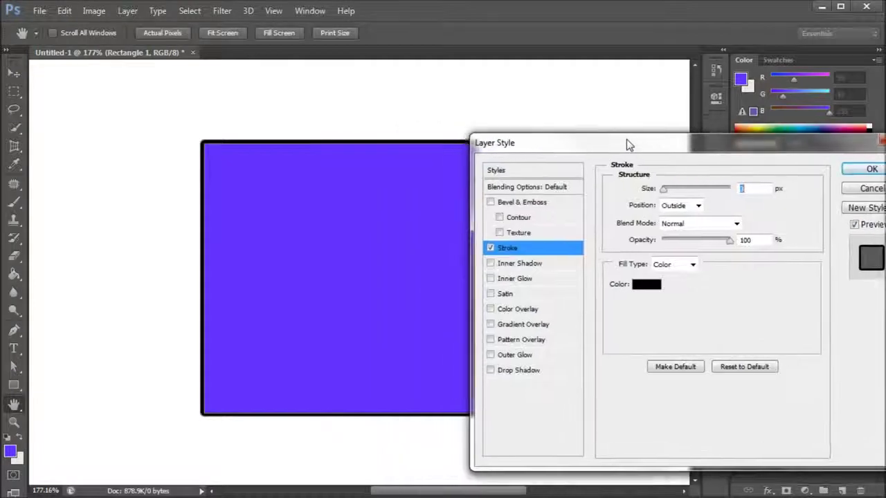
{"action": "left_click_drag", "start_coordinate": [678, 197], "coordinate": [686, 196]}
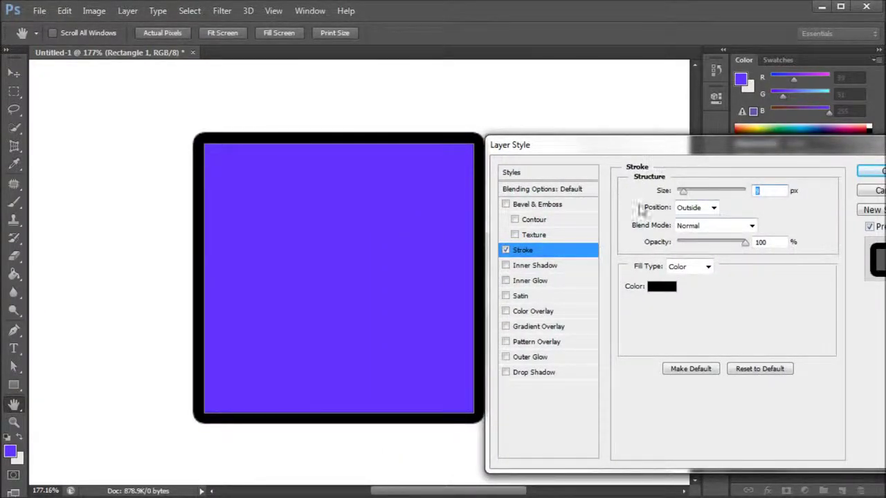
{"action": "left_click_drag", "start_coordinate": [539, 147], "coordinate": [457, 139]}
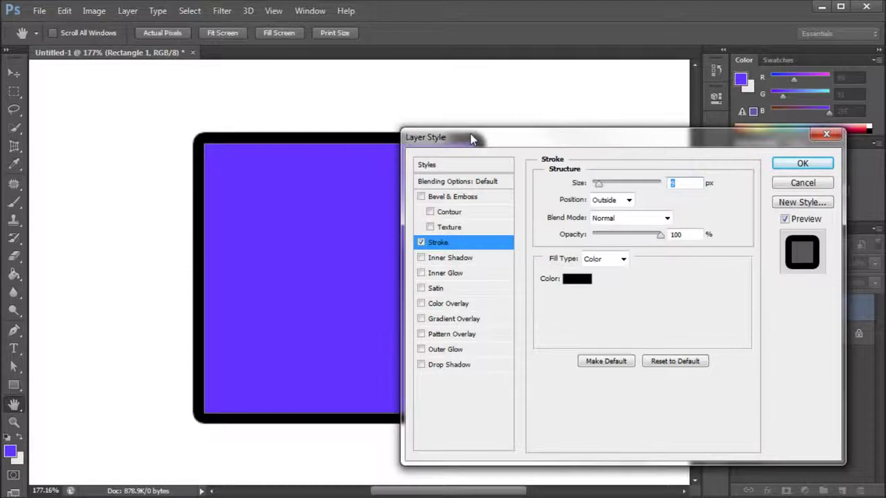
{"action": "left_click", "coordinate": [803, 183]}
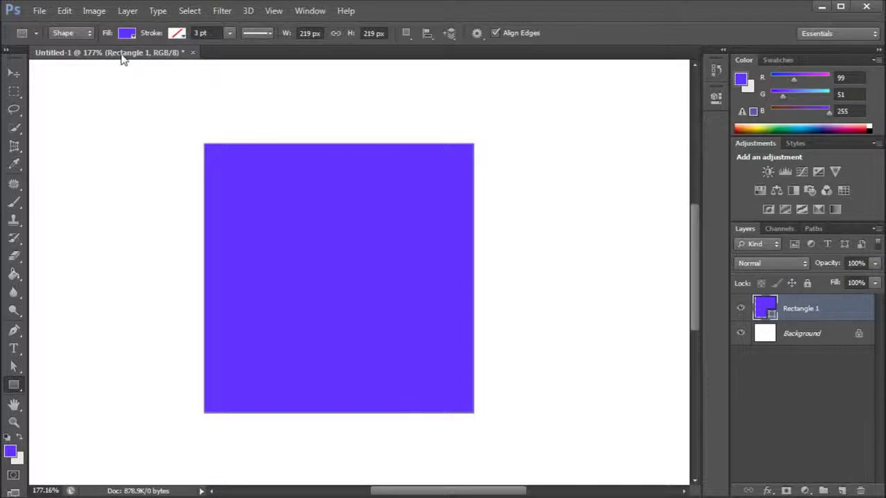
Give the rectangle shape a near-black solid stroke and set the stroke width to 13.62 pt.
{"action": "left_click", "coordinate": [178, 33]}
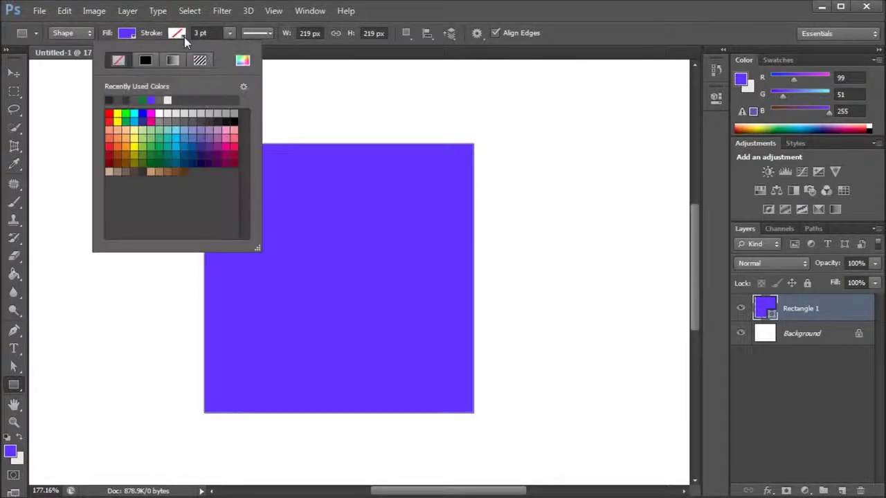
{"action": "left_click", "coordinate": [220, 125]}
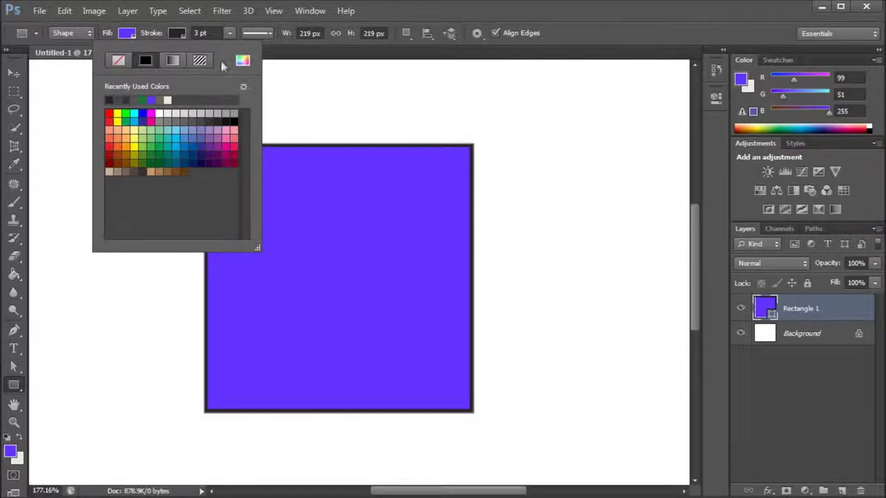
{"action": "left_click", "coordinate": [229, 33]}
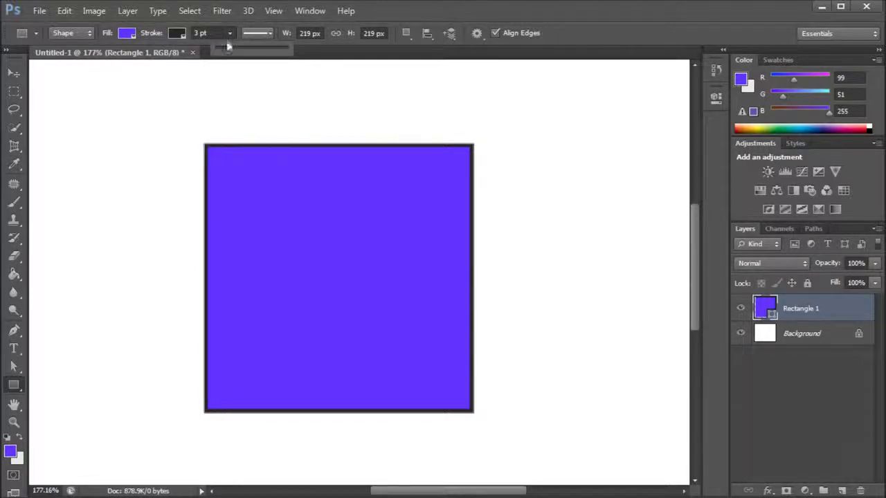
{"action": "left_click_drag", "start_coordinate": [241, 50], "coordinate": [243, 50]}
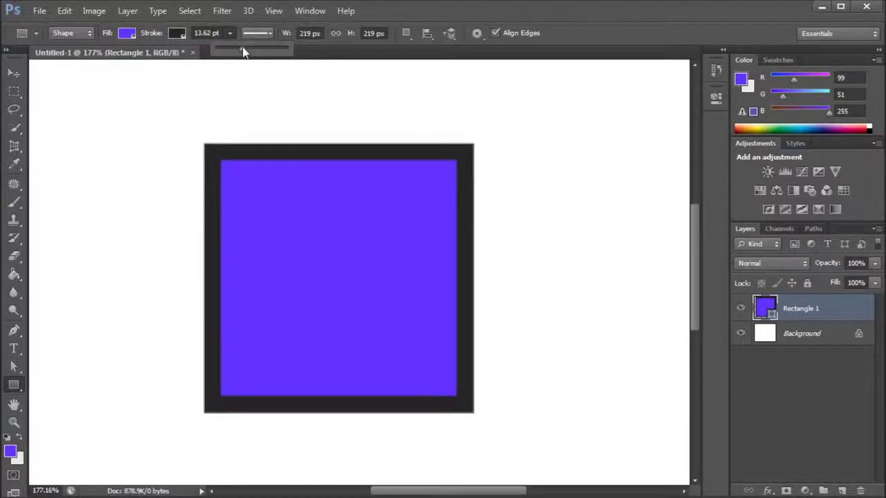
{"action": "left_click", "coordinate": [226, 33]}
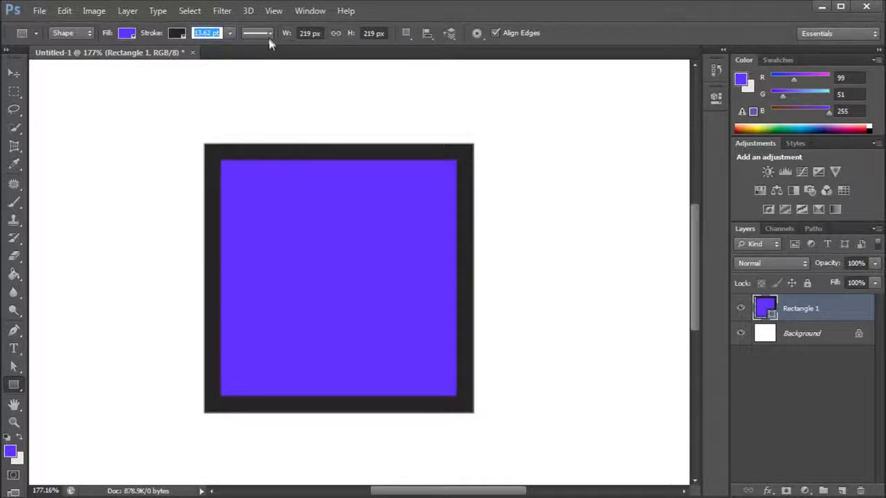
Try the dashed and dotted line types on the rectangle's stroke, keeping the dotted line's round caps.
{"action": "left_click", "coordinate": [255, 34]}
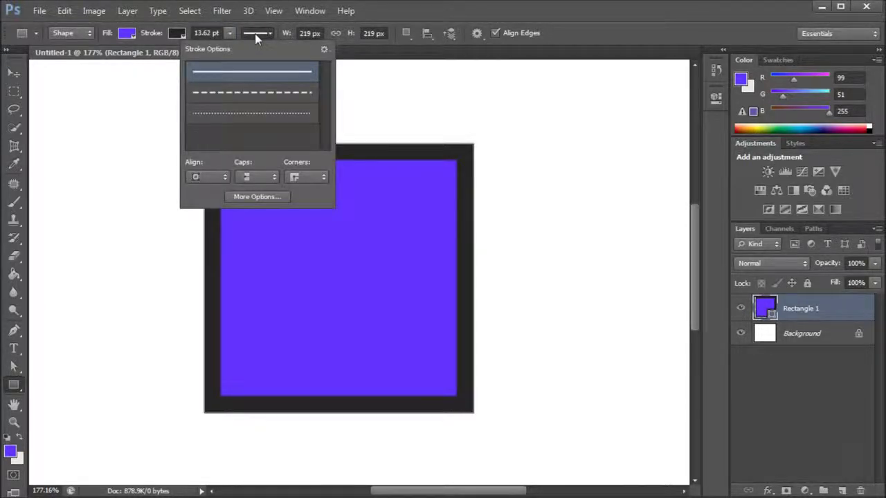
{"action": "left_click", "coordinate": [247, 92]}
{"action": "left_click", "coordinate": [248, 114]}
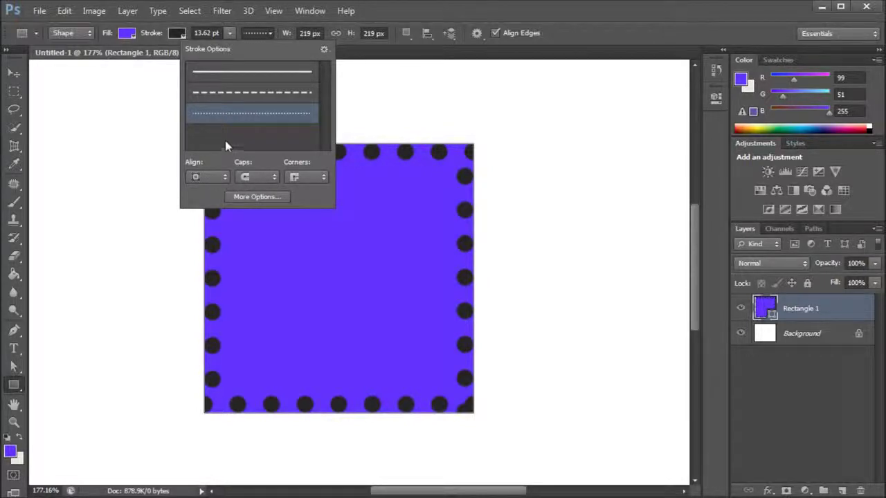
{"action": "left_click", "coordinate": [257, 178]}
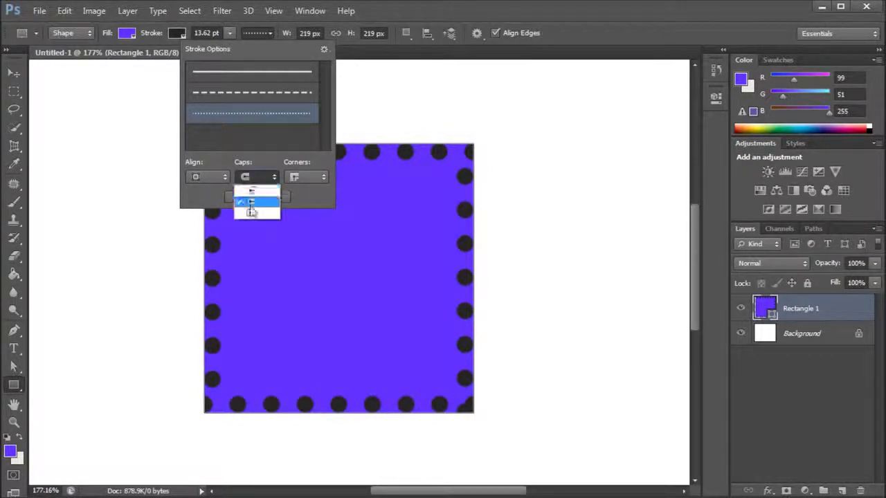
{"action": "left_click", "coordinate": [252, 209]}
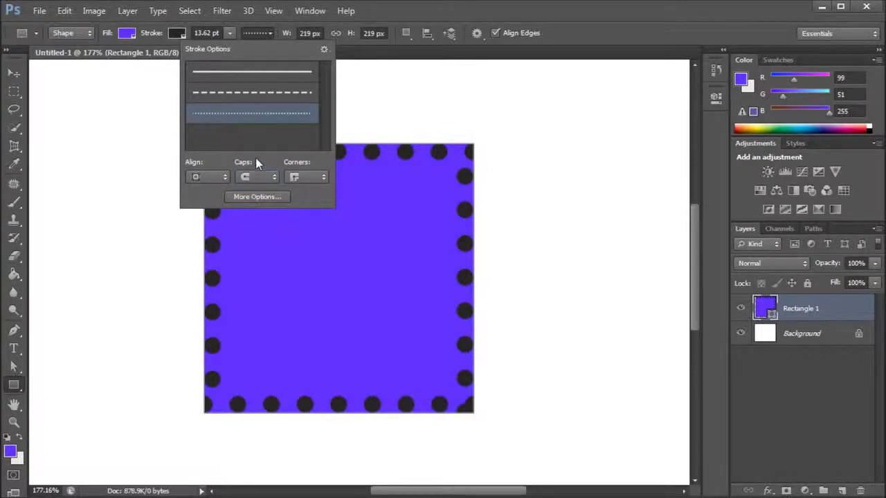
Apply the dashed line type to the rectangle's stroke and open the detailed stroke settings beside the shape.
{"action": "left_click", "coordinate": [248, 94]}
{"action": "left_click", "coordinate": [256, 197]}
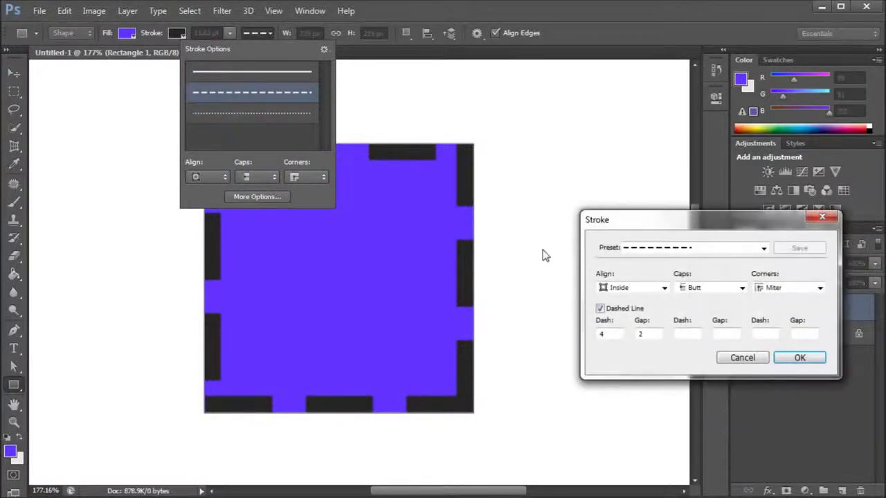
{"action": "left_click_drag", "start_coordinate": [629, 220], "coordinate": [569, 187]}
{"action": "left_click", "coordinate": [586, 246]}
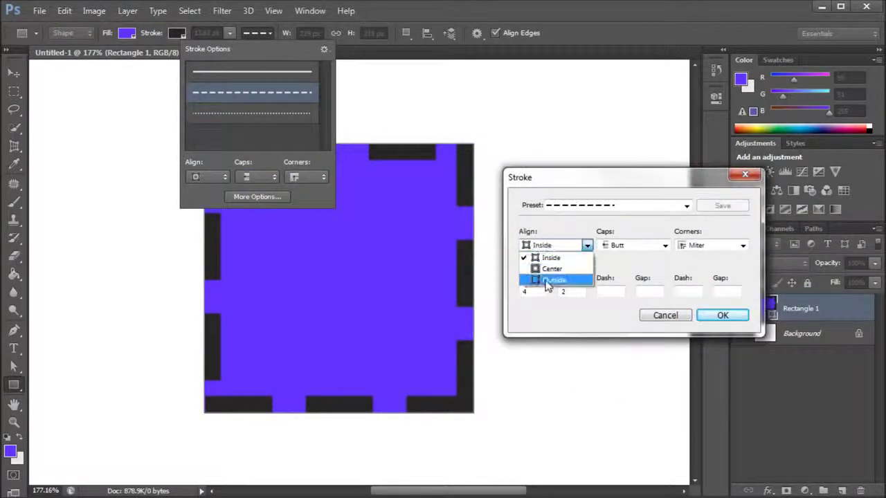
{"action": "left_click", "coordinate": [617, 266]}
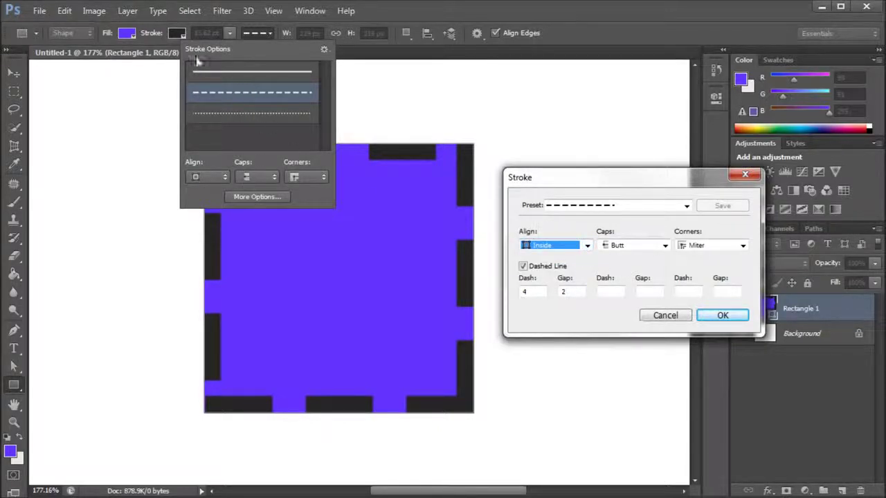
{"action": "left_click_drag", "start_coordinate": [544, 179], "coordinate": [560, 210]}
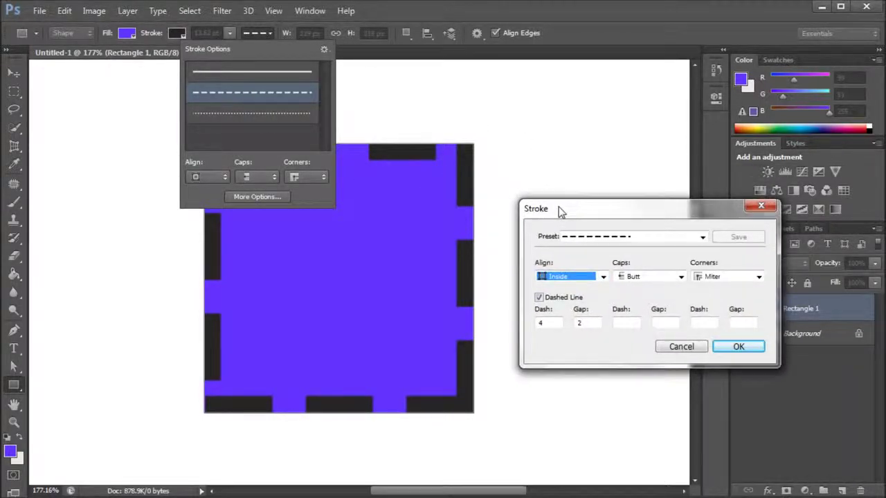
Try the solid and dotted stroke presets on the rectangle and return to the dashed preset.
{"action": "left_click", "coordinate": [660, 237]}
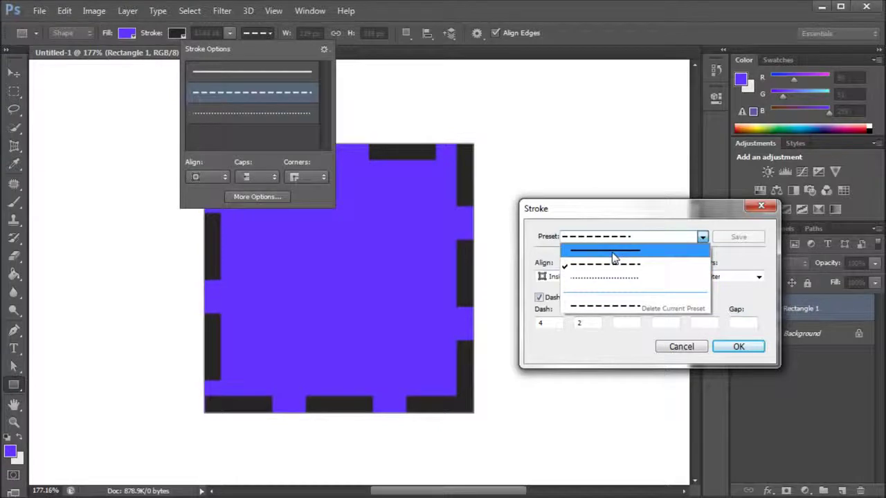
{"action": "left_click", "coordinate": [616, 250]}
{"action": "left_click", "coordinate": [632, 238]}
{"action": "left_click", "coordinate": [604, 266]}
{"action": "left_click", "coordinate": [626, 238]}
{"action": "left_click", "coordinate": [617, 277]}
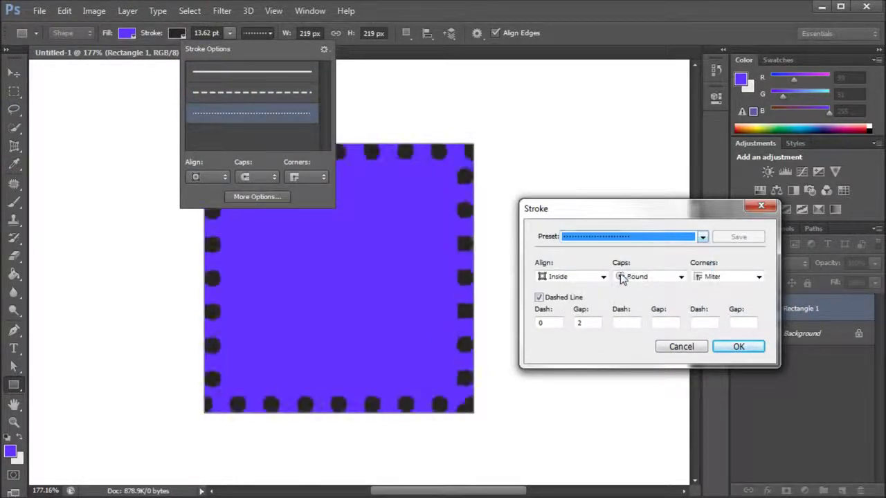
{"action": "left_click", "coordinate": [602, 239]}
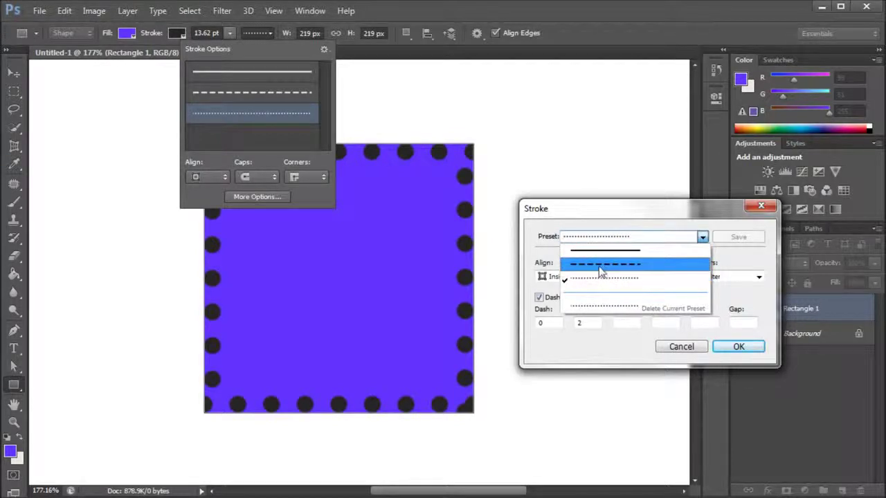
{"action": "left_click", "coordinate": [601, 266]}
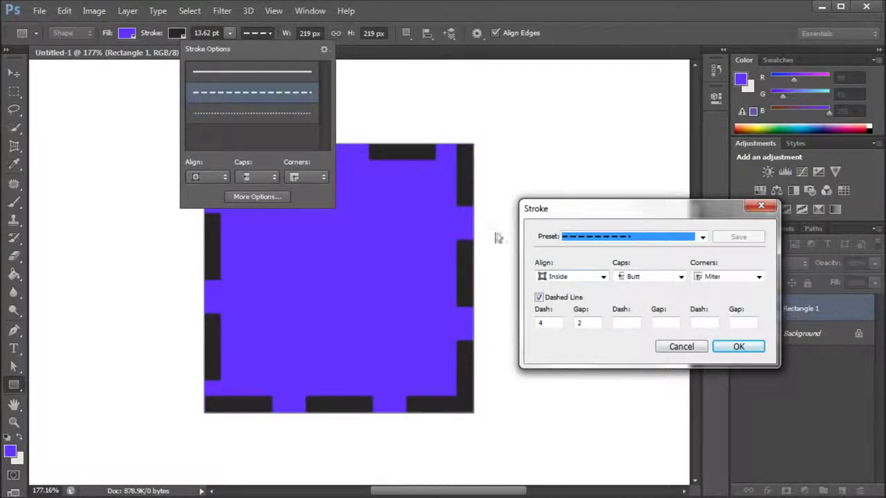
Compare the Center and Outside alignments on the dashed stroke, and set the alignment back to Inside.
{"action": "left_click", "coordinate": [573, 277]}
{"action": "left_click", "coordinate": [569, 290]}
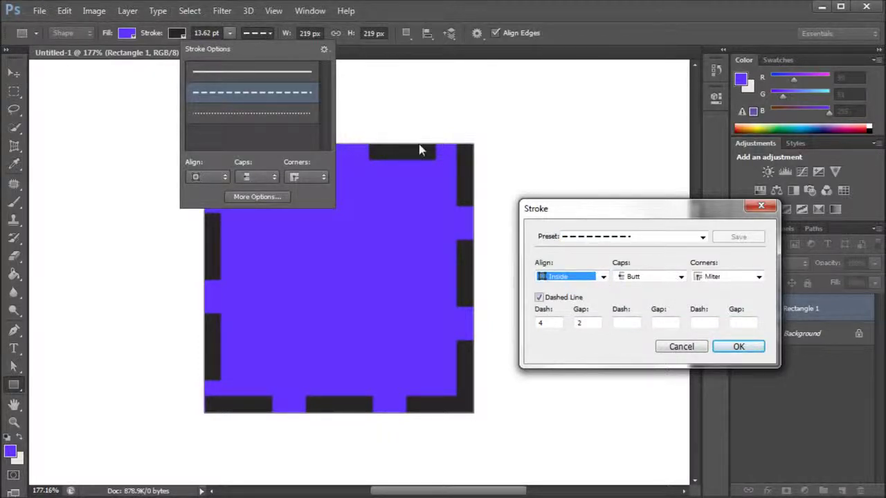
{"action": "left_click", "coordinate": [587, 277]}
{"action": "left_click", "coordinate": [580, 288]}
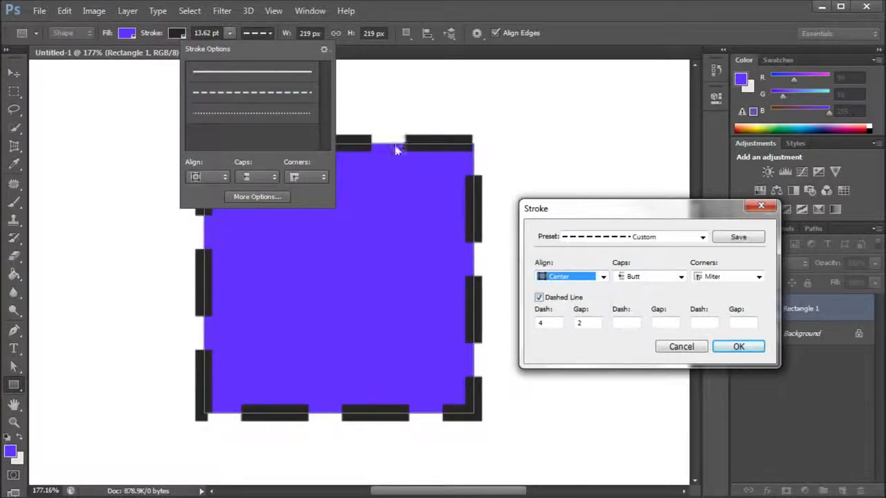
{"action": "left_click", "coordinate": [597, 277]}
{"action": "left_click", "coordinate": [568, 312]}
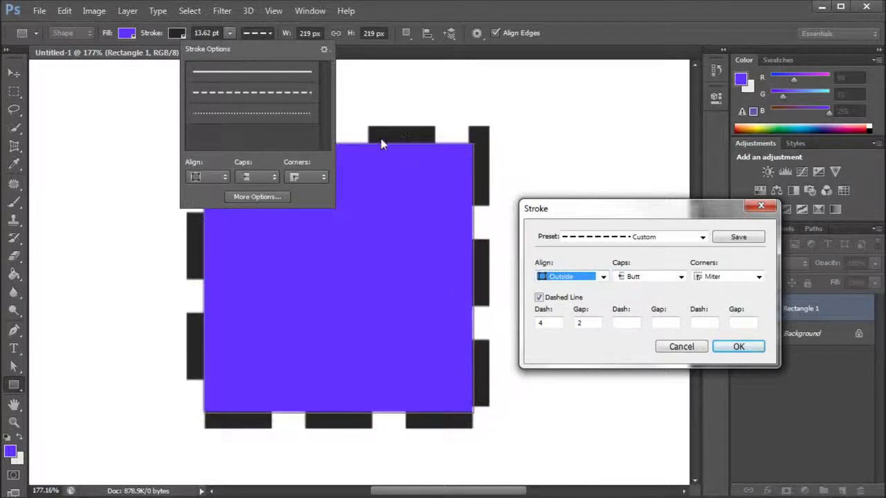
{"action": "left_click", "coordinate": [602, 277]}
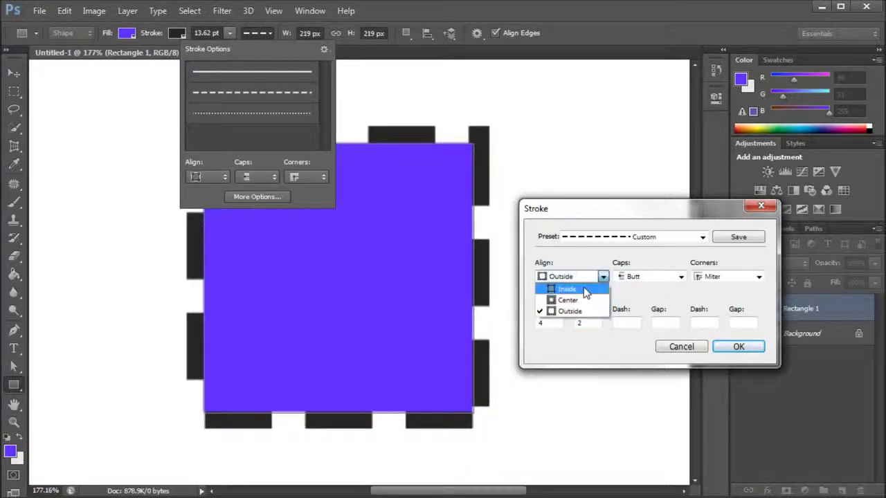
{"action": "left_click", "coordinate": [563, 291]}
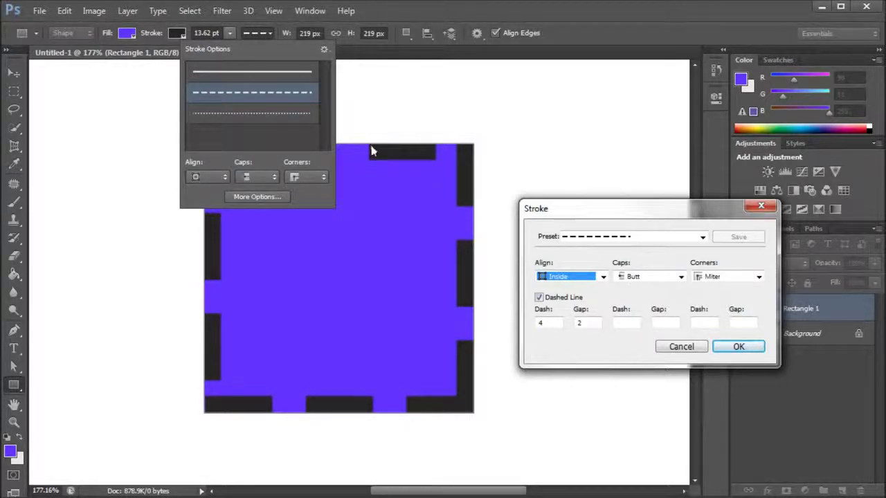
Compare Round and Square caps on the dashed stroke, and set the caps back to Butt.
{"action": "left_click", "coordinate": [634, 277]}
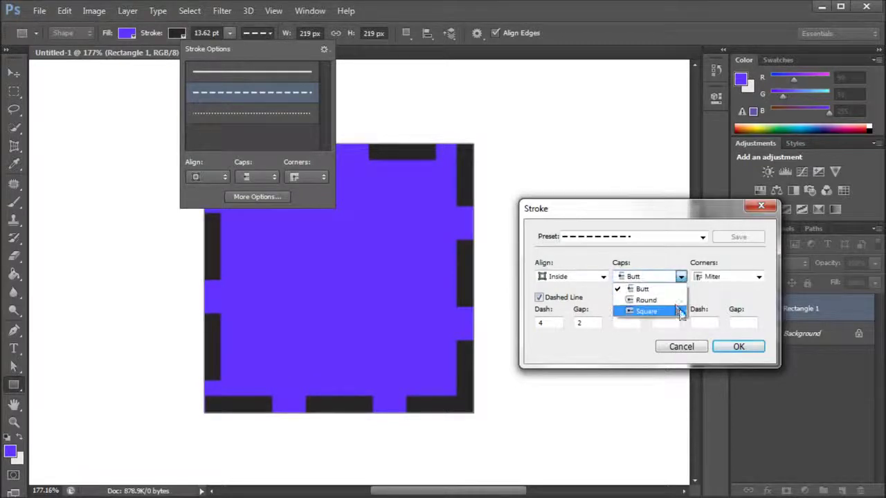
{"action": "left_click", "coordinate": [646, 301]}
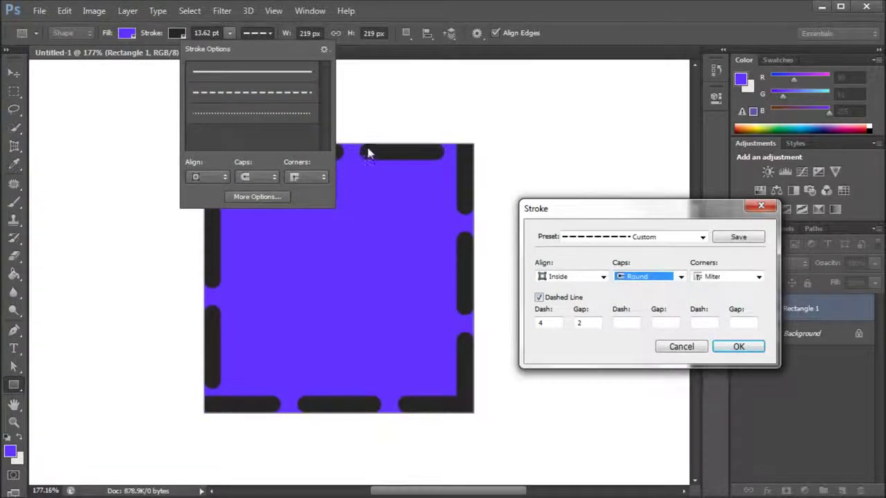
{"action": "left_click", "coordinate": [653, 278]}
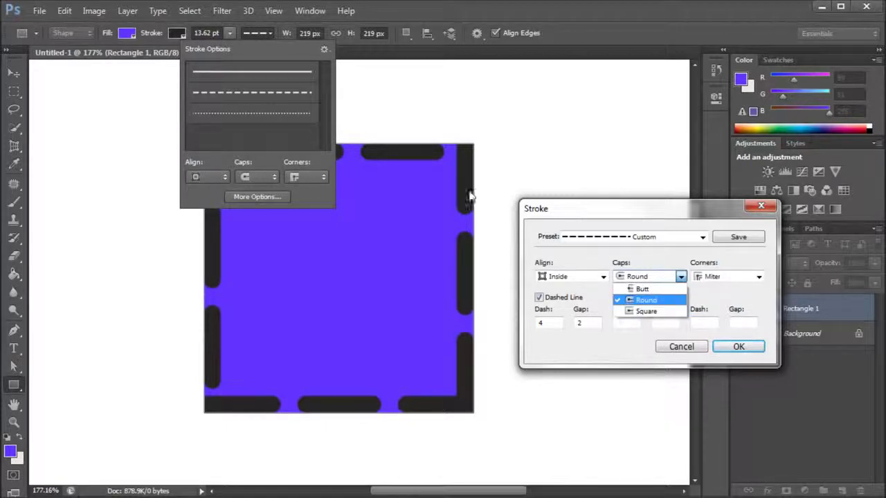
{"action": "left_click", "coordinate": [632, 312]}
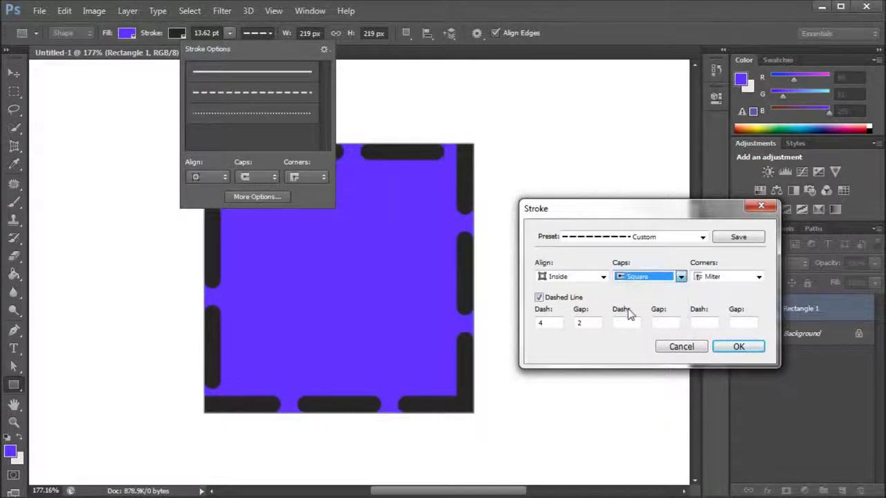
{"action": "left_click", "coordinate": [644, 283]}
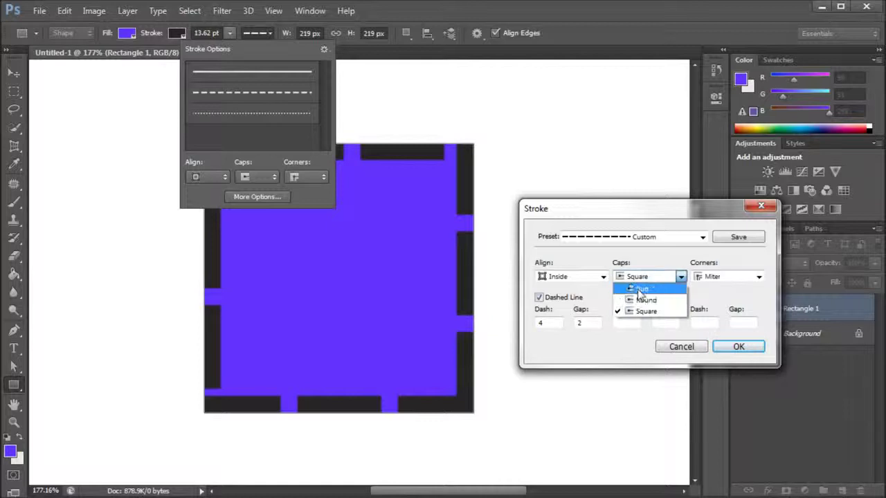
{"action": "left_click", "coordinate": [630, 287]}
{"action": "left_click", "coordinate": [636, 281]}
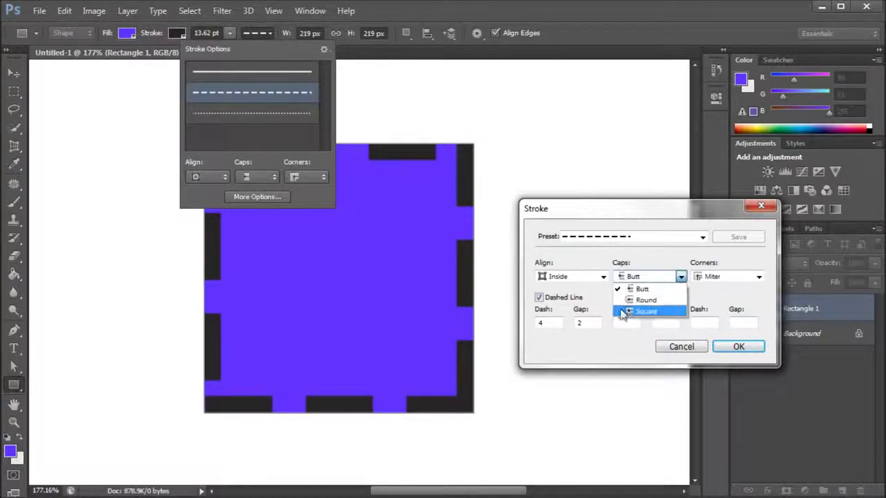
{"action": "left_click", "coordinate": [677, 278]}
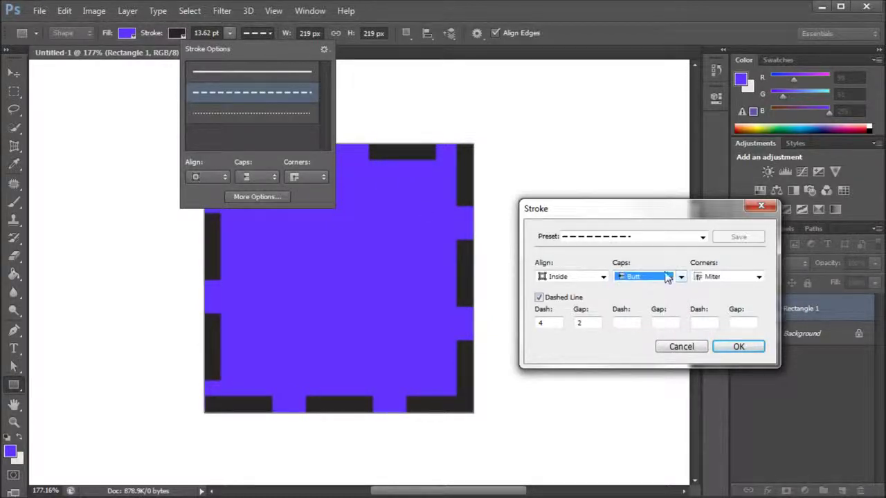
Switch the rectangle's stroke to the solid line preset and set its alignment to Outside.
{"action": "left_click", "coordinate": [601, 278]}
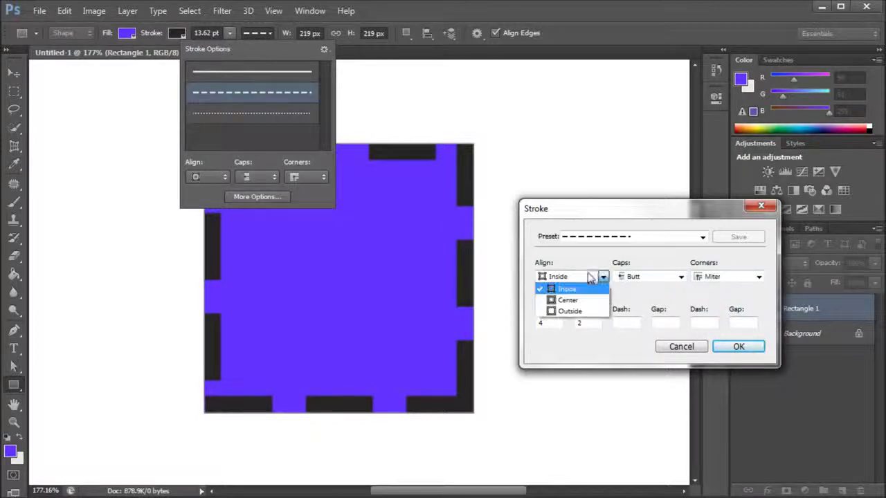
{"action": "left_click", "coordinate": [672, 239]}
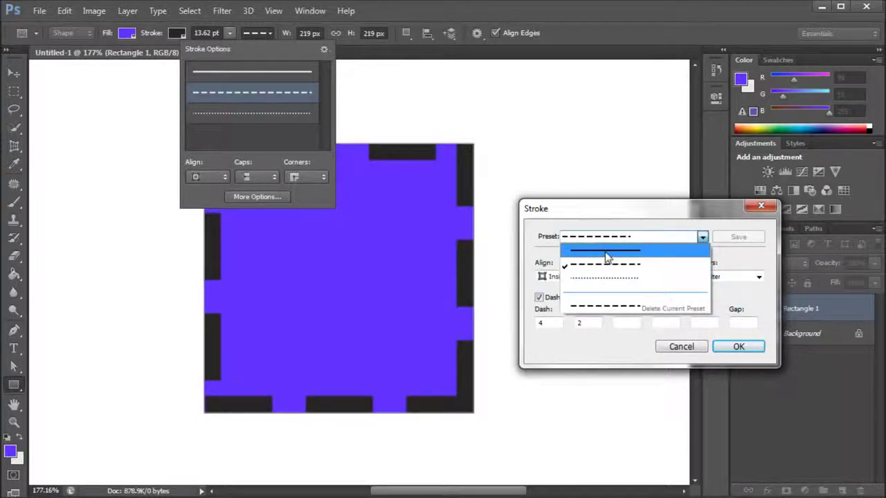
{"action": "left_click", "coordinate": [608, 251]}
{"action": "left_click", "coordinate": [595, 277]}
{"action": "left_click", "coordinate": [571, 312]}
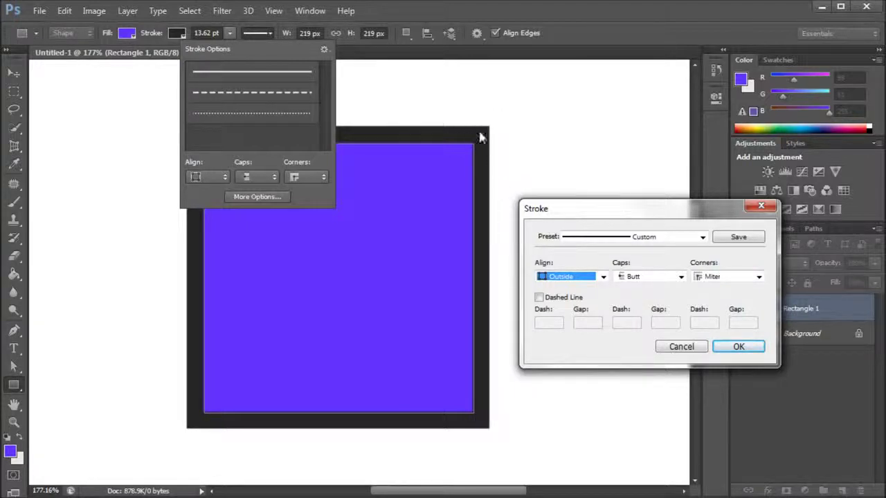
Try Round and Bevel corners on the rectangle's solid outside stroke.
{"action": "left_click", "coordinate": [741, 278]}
{"action": "left_click", "coordinate": [743, 279]}
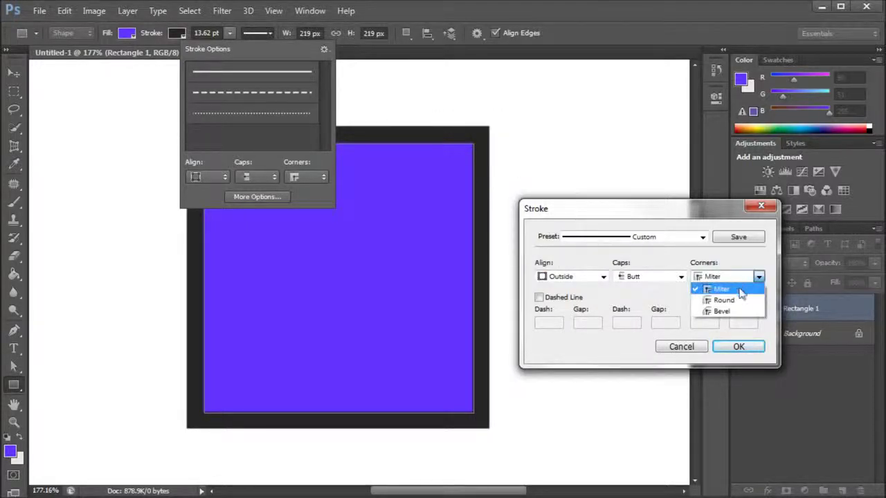
{"action": "left_click", "coordinate": [716, 300]}
{"action": "left_click", "coordinate": [759, 277]}
{"action": "left_click", "coordinate": [724, 311]}
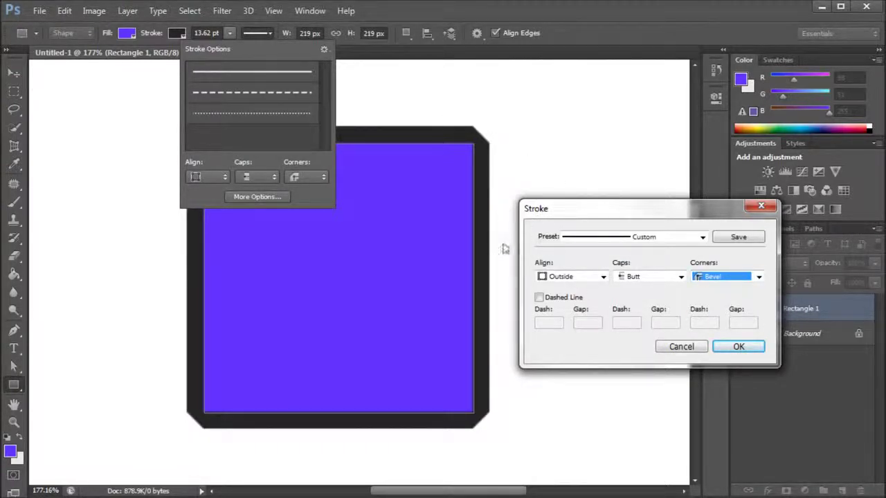
Switch the stroke to the dashed preset and try first dash lengths of 8 and 6.
{"action": "left_click", "coordinate": [654, 240]}
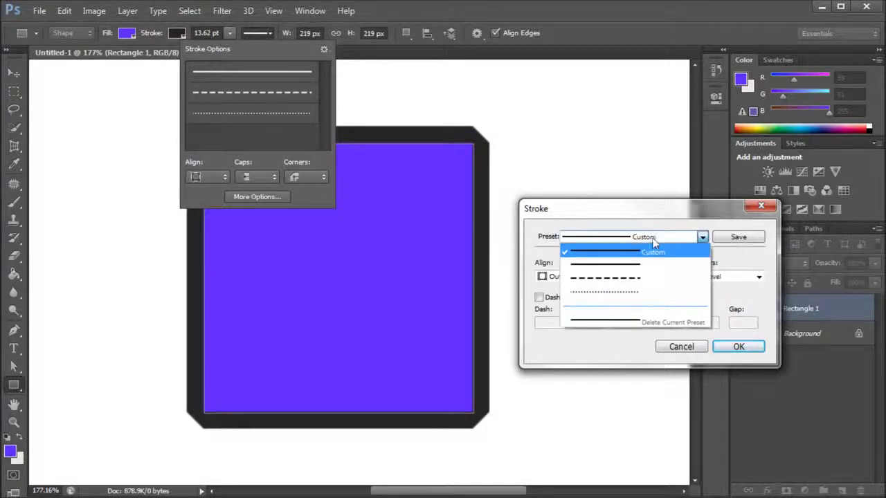
{"action": "left_click", "coordinate": [599, 278]}
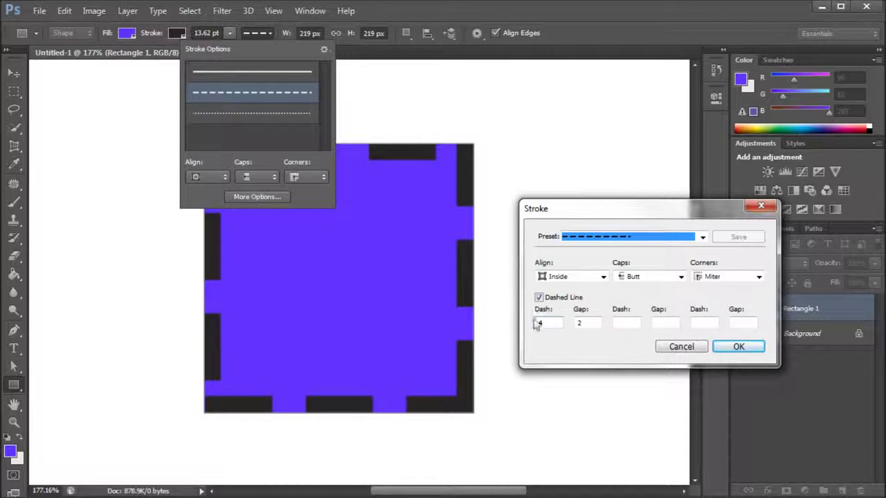
{"action": "left_click", "coordinate": [536, 324]}
{"action": "double_click", "coordinate": [579, 324]}
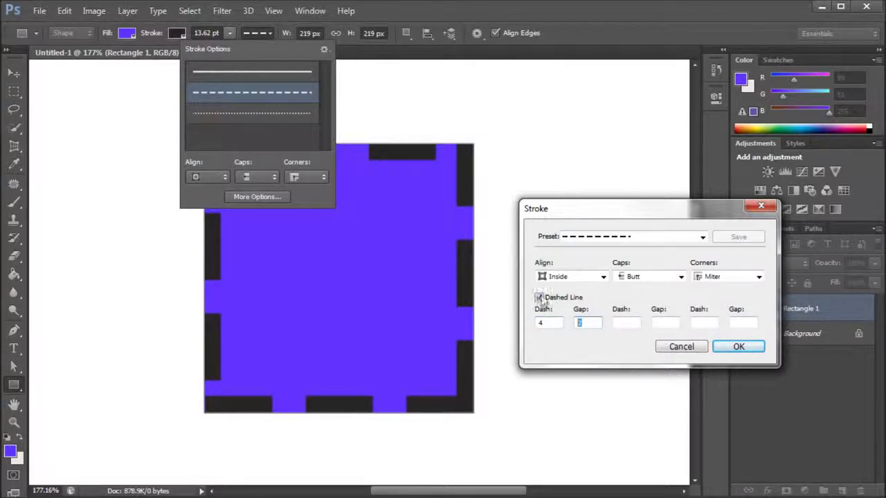
{"action": "double_click", "coordinate": [540, 323]}
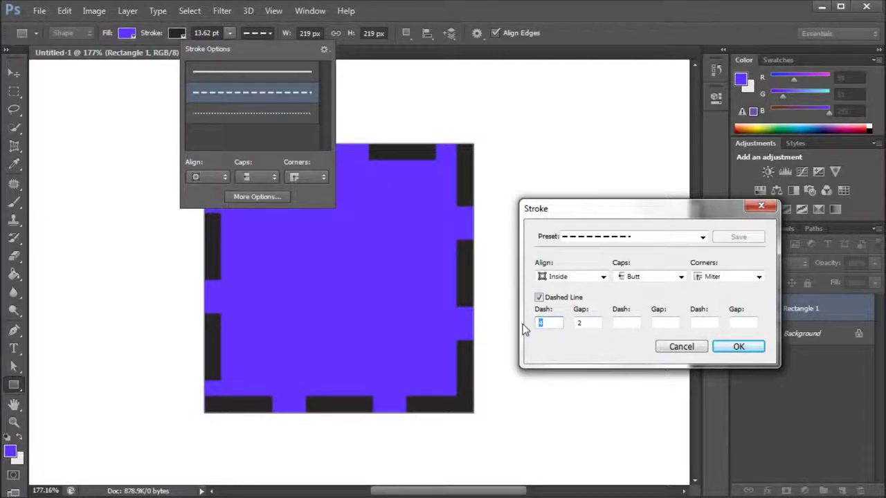
{"action": "type", "text": "8"}
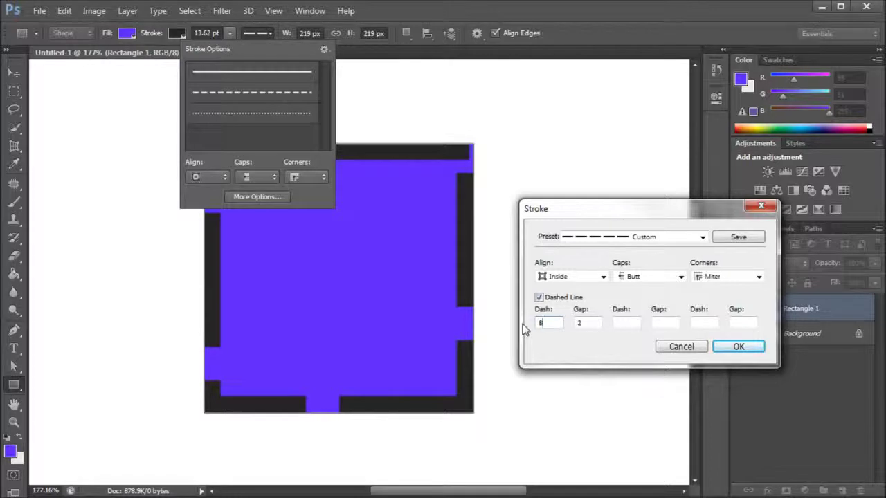
{"action": "key", "text": "BackSpace"}
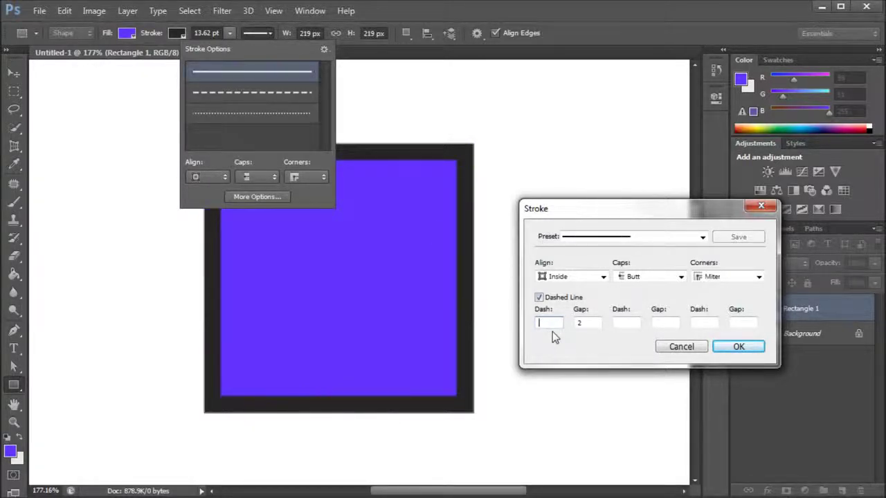
{"action": "type", "text": "6"}
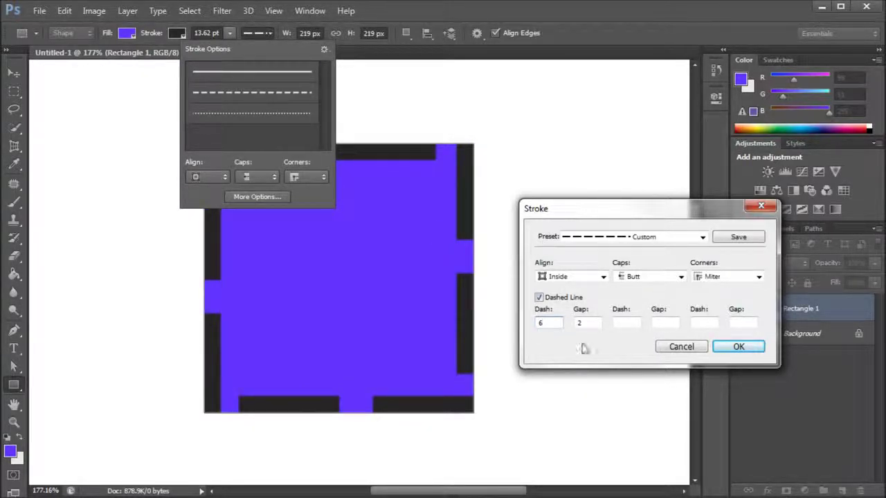
Set the dashed stroke's first gap to 4 and its first dash length to 5.
{"action": "double_click", "coordinate": [580, 323]}
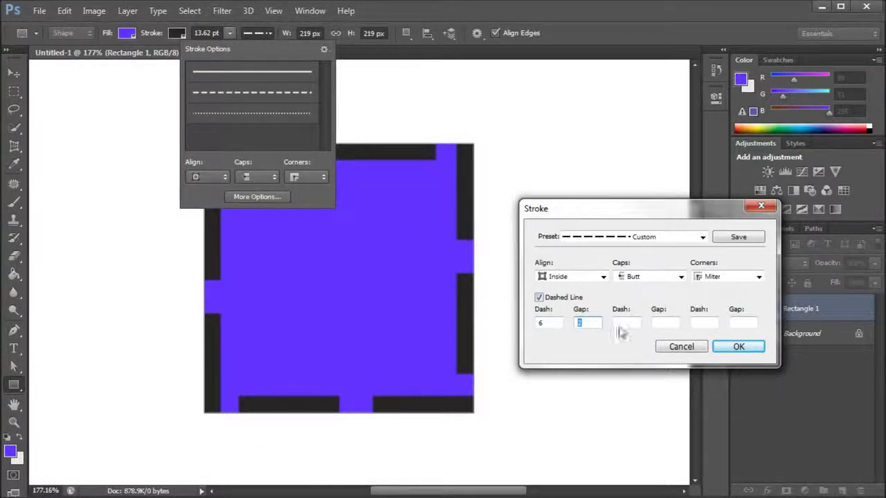
{"action": "type", "text": "4"}
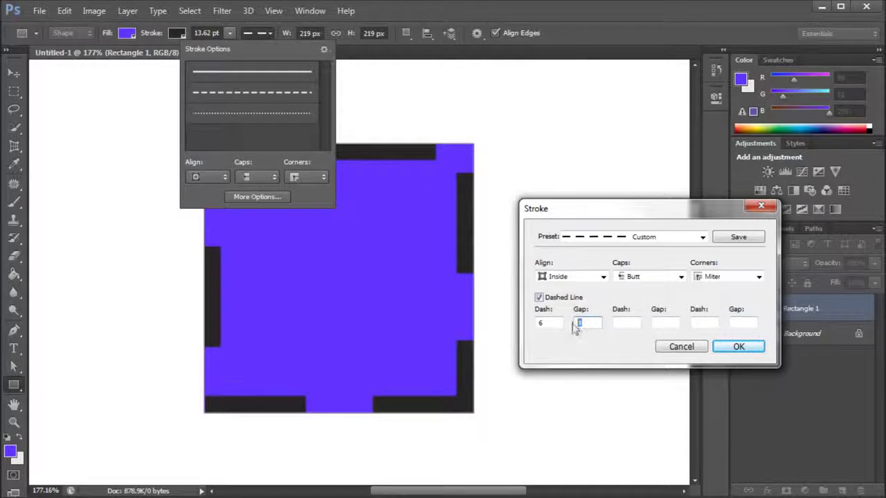
{"action": "double_click", "coordinate": [542, 323]}
{"action": "left_click", "coordinate": [742, 324]}
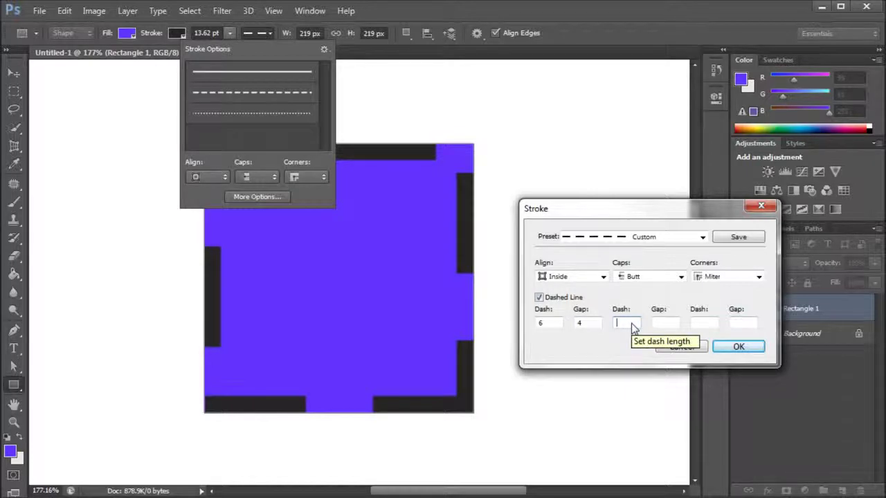
{"action": "double_click", "coordinate": [541, 324]}
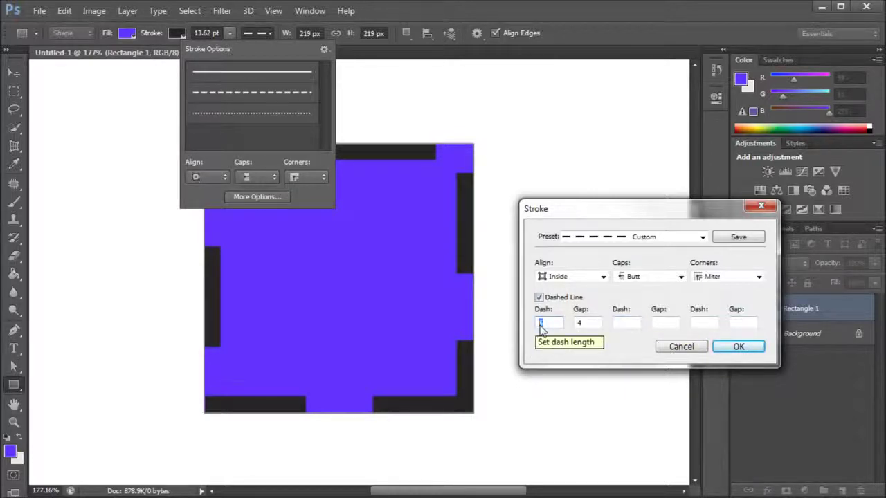
{"action": "type", "text": "5"}
Try a second dash of 3 and a second gap of 1 in the stroke pattern, and discard the custom stroke settings.
{"action": "left_click", "coordinate": [623, 322]}
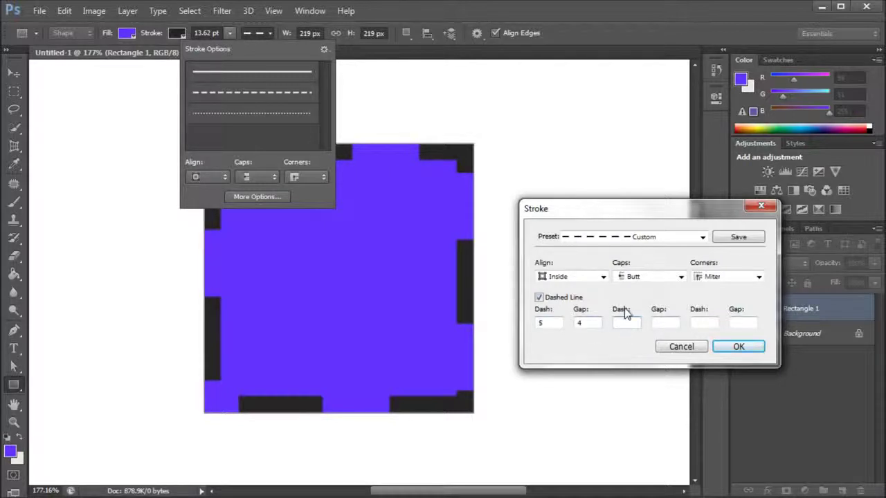
{"action": "type", "text": "3"}
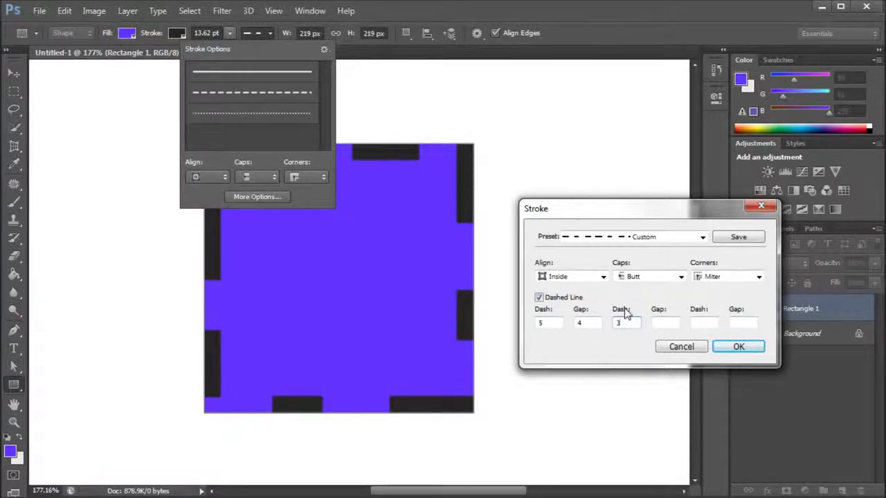
{"action": "left_click", "coordinate": [664, 326]}
{"action": "type", "text": "1"}
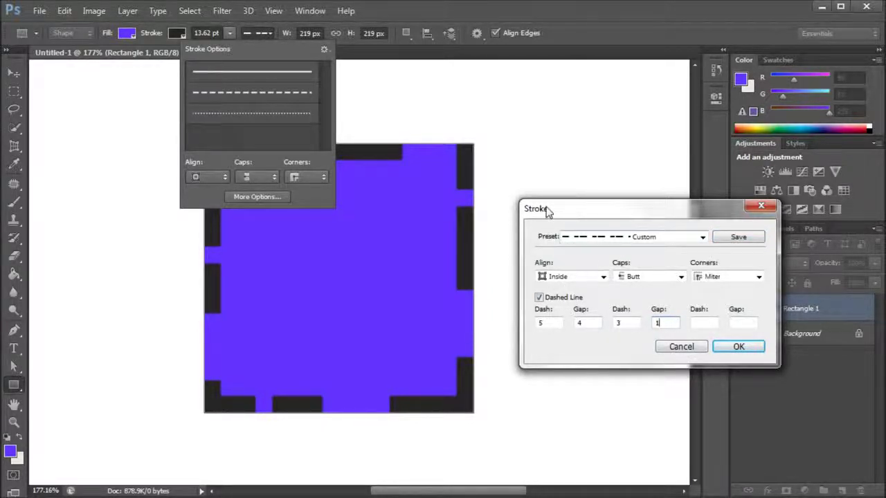
{"action": "mouse_move", "coordinate": [609, 217]}
{"action": "left_mouse_down"}
{"action": "mouse_move", "coordinate": [576, 173]}
{"action": "mouse_move", "coordinate": [574, 156]}
{"action": "mouse_move", "coordinate": [571, 165]}
{"action": "left_mouse_up"}
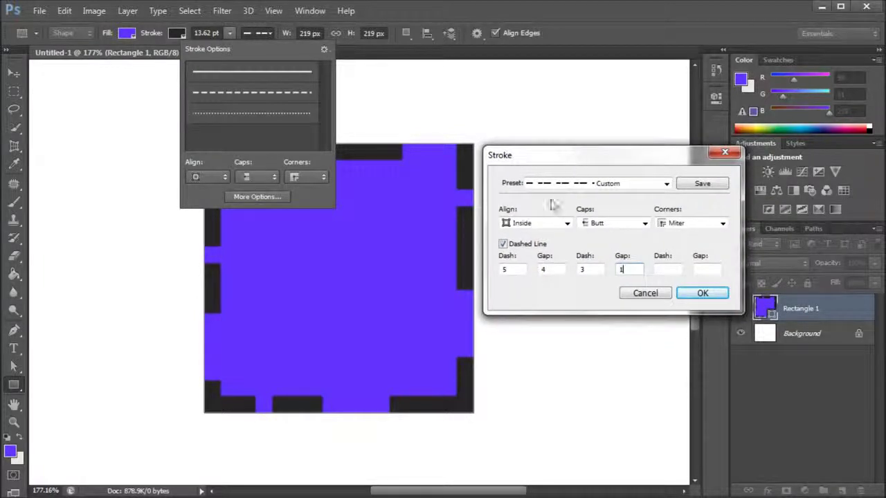
{"action": "left_click", "coordinate": [635, 295]}
Open the stroke width slider for the rectangle.
{"action": "left_click", "coordinate": [229, 36]}
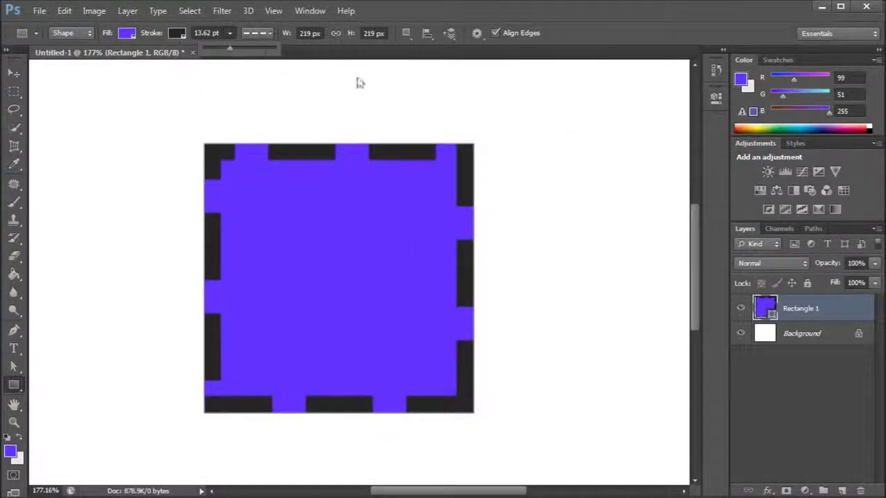